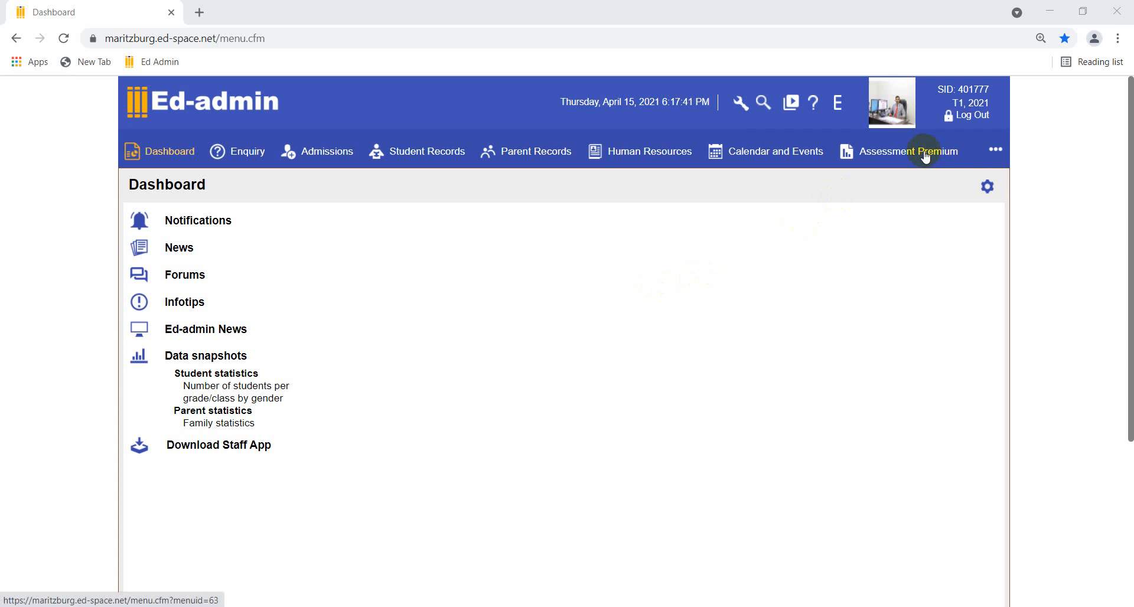
Show the markbook of the GR12 Mathematics class 61JM in Assessment Premium and check which other class views are offered.
left_click(925, 155)
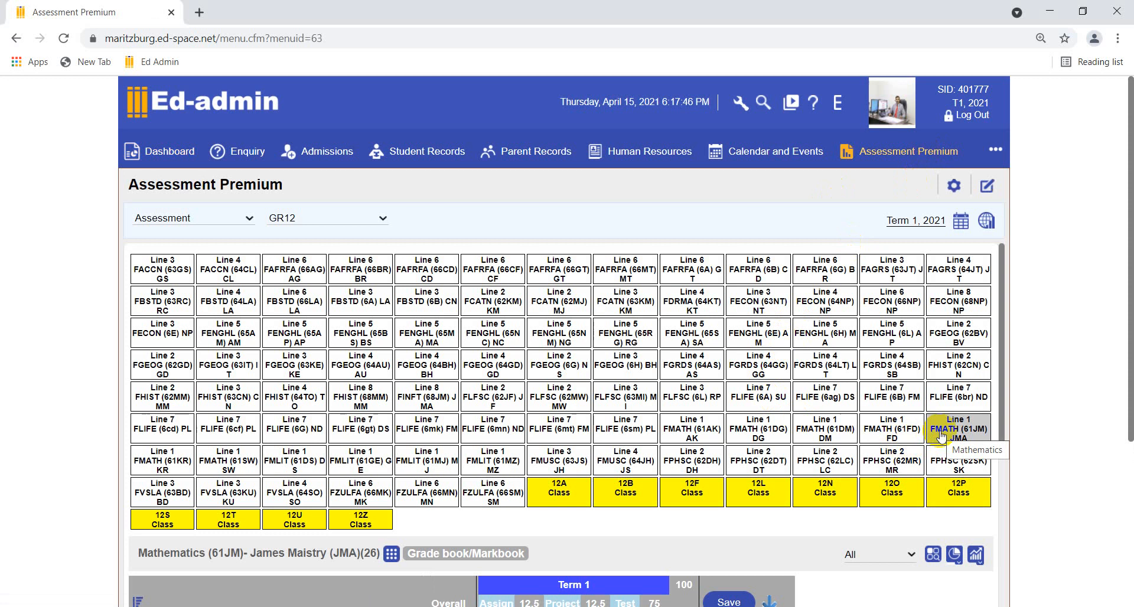
left_click(941, 436)
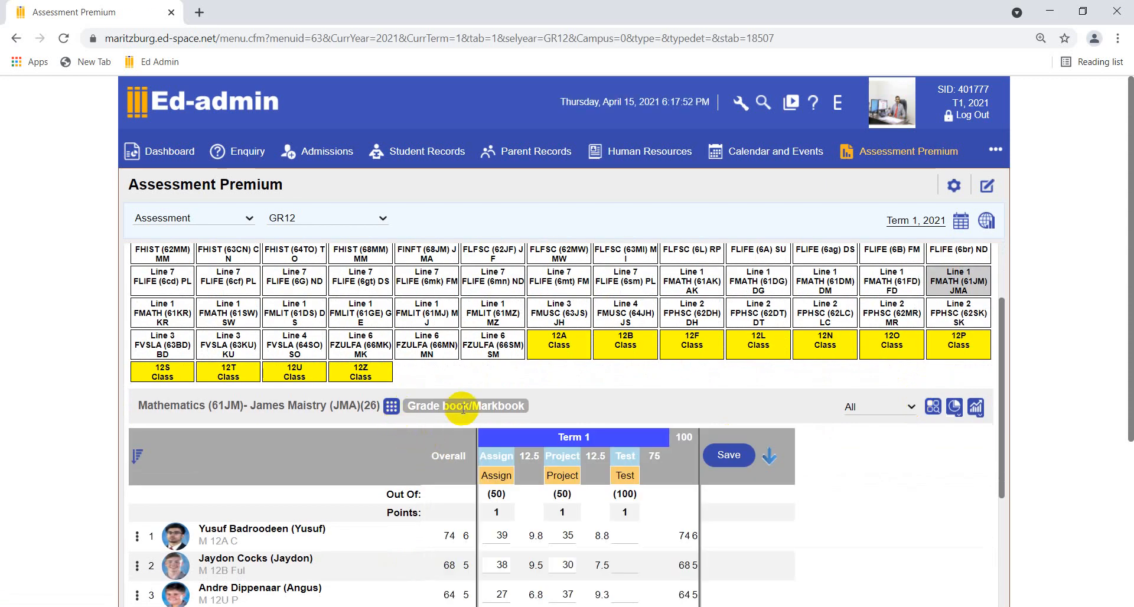
left_click(392, 408)
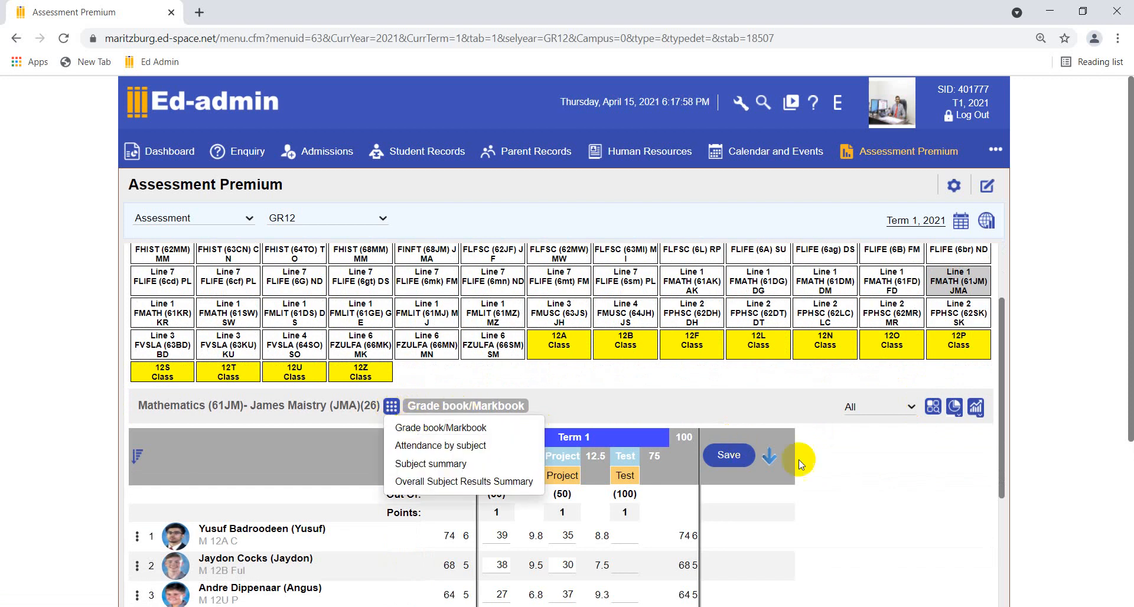
left_click(694, 382)
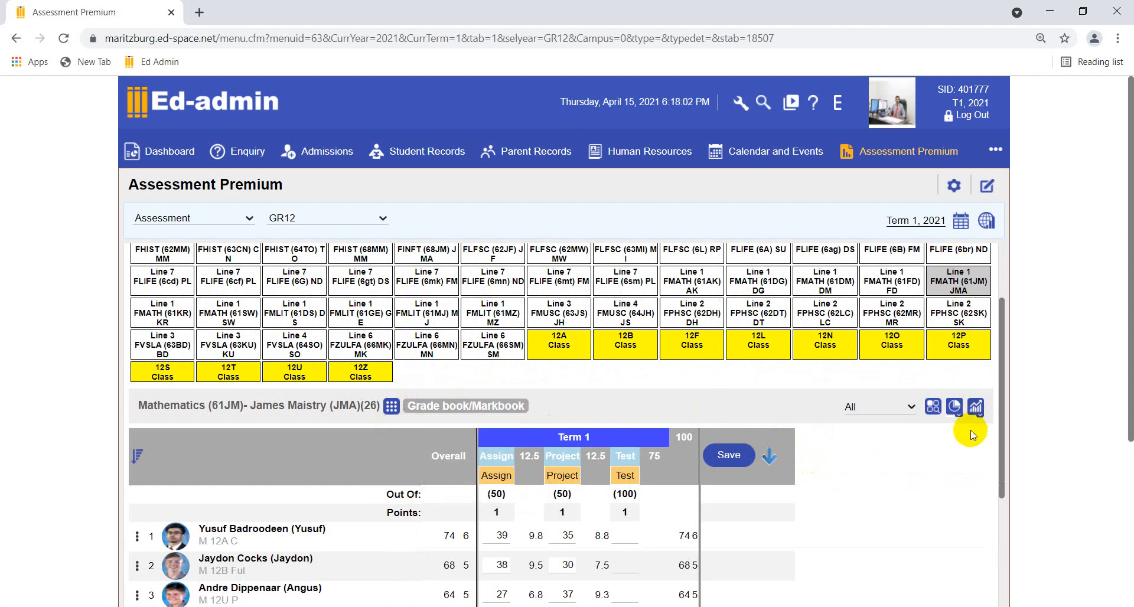
Start an email to the class's students in a maximized window, with a subject welcoming them to the teacher's maths class.
left_click(932, 408)
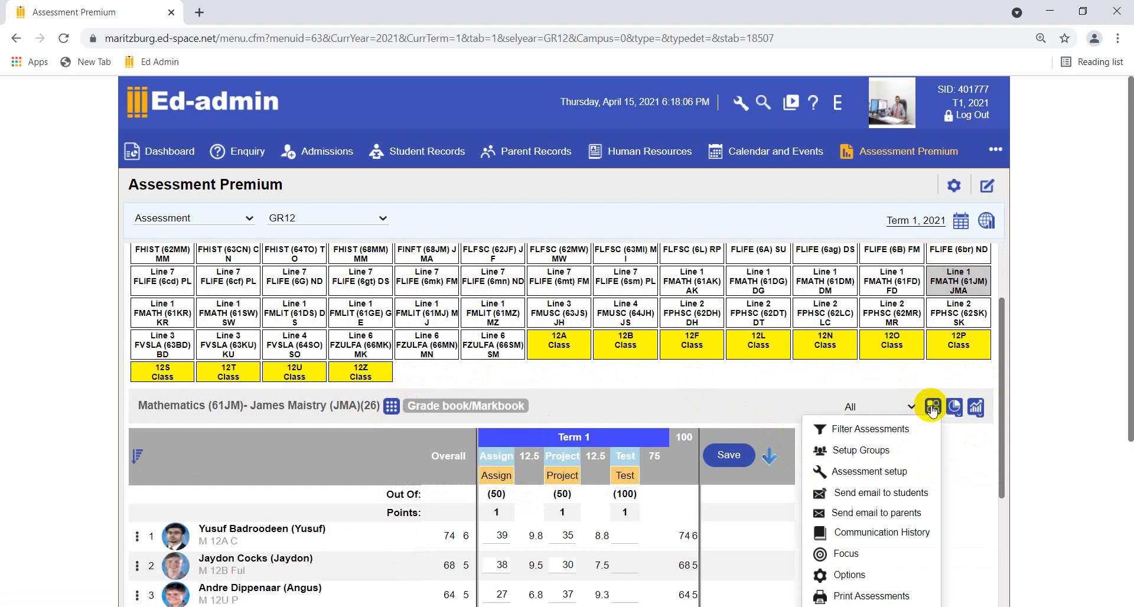
left_click(877, 494)
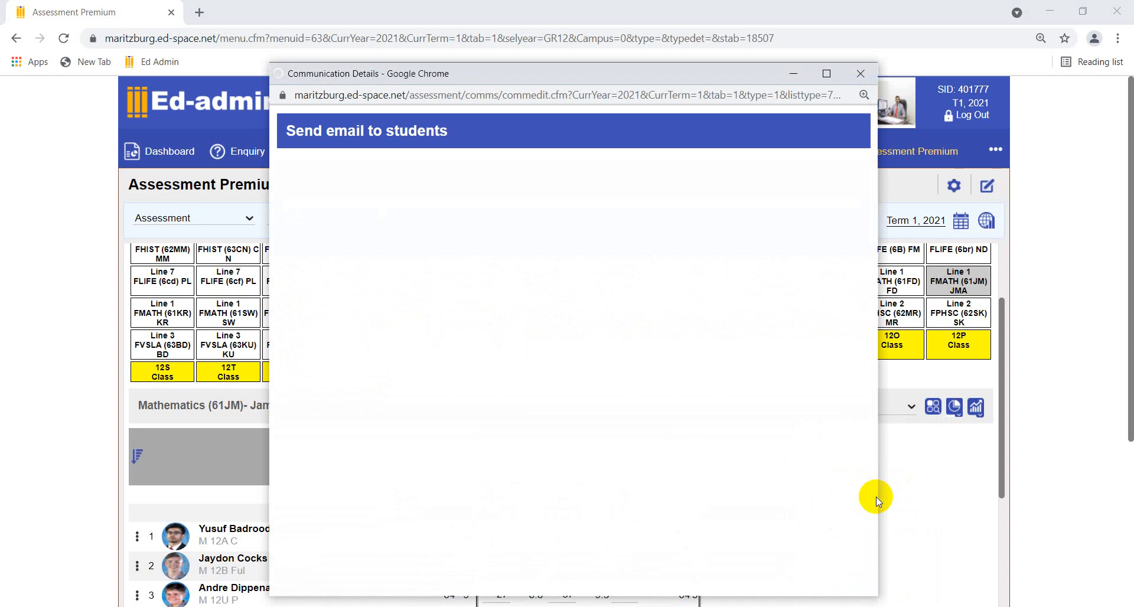
left_click(826, 73)
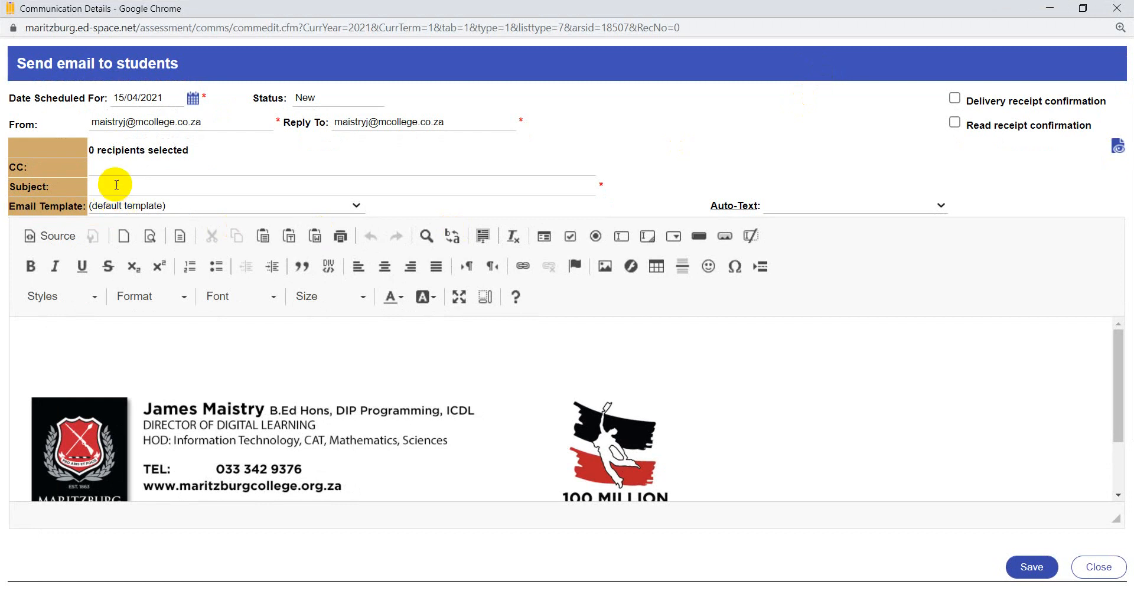
left_click(117, 185)
type("Welcome To Maistrys Maths")
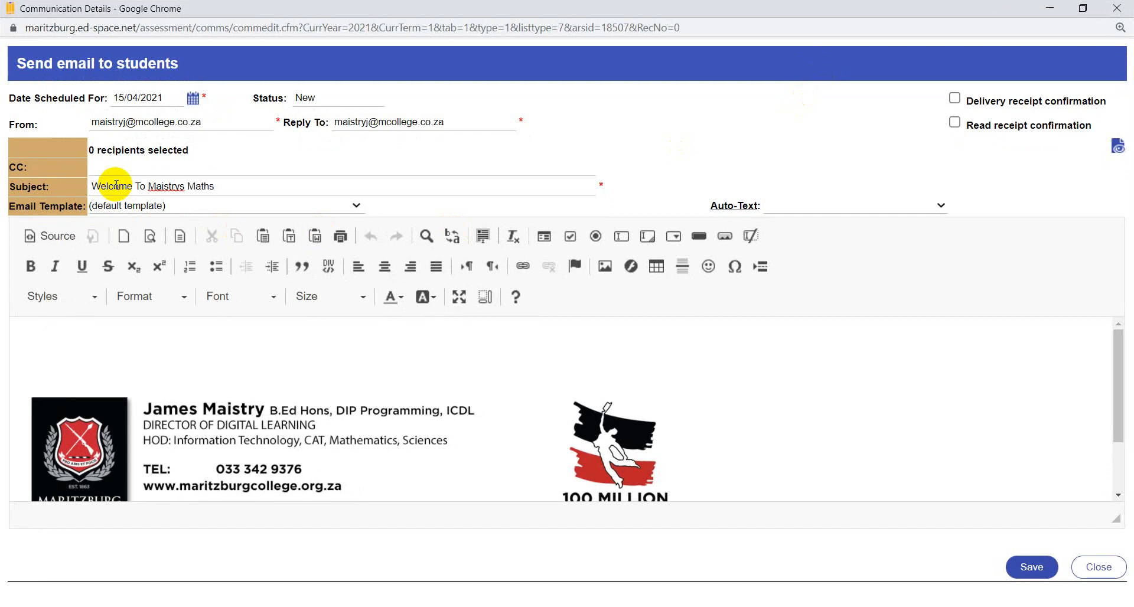
Write "Hi" and, further down, "ee" above the signature in the students' email, save it and close it without sending.
left_click(89, 328)
type("Hi")
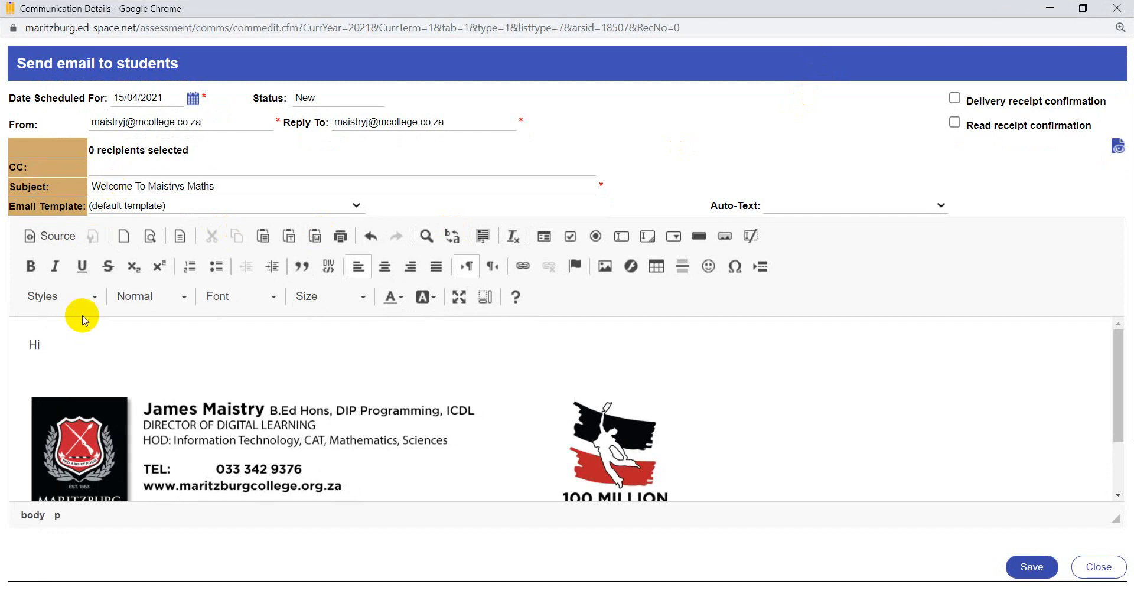
key("Return")
key("Return")
type("ee")
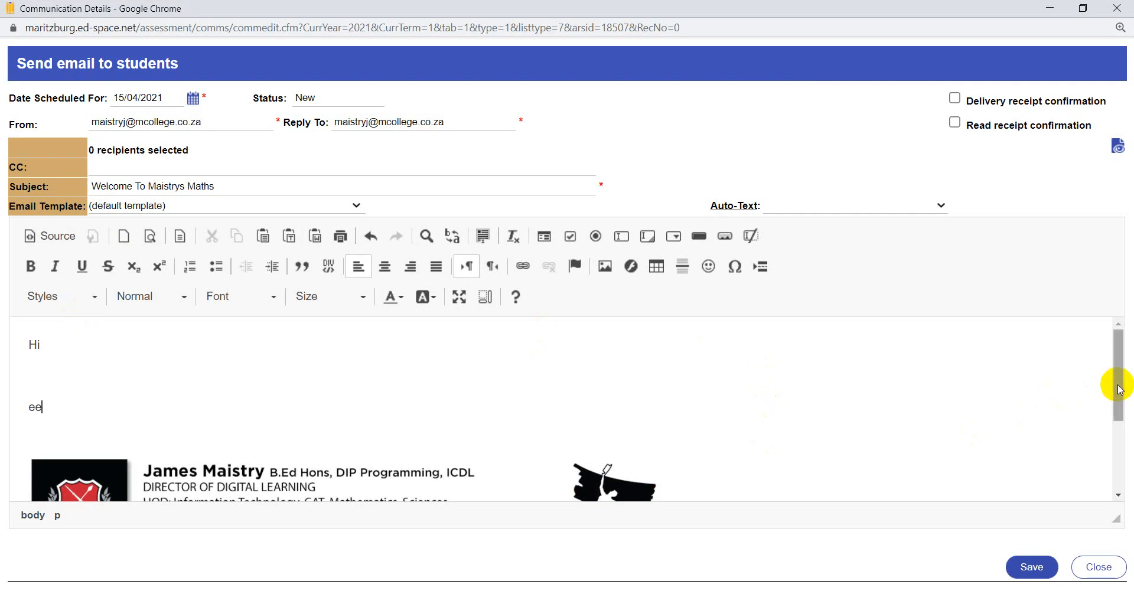
left_click_drag(1116, 384, 1120, 466)
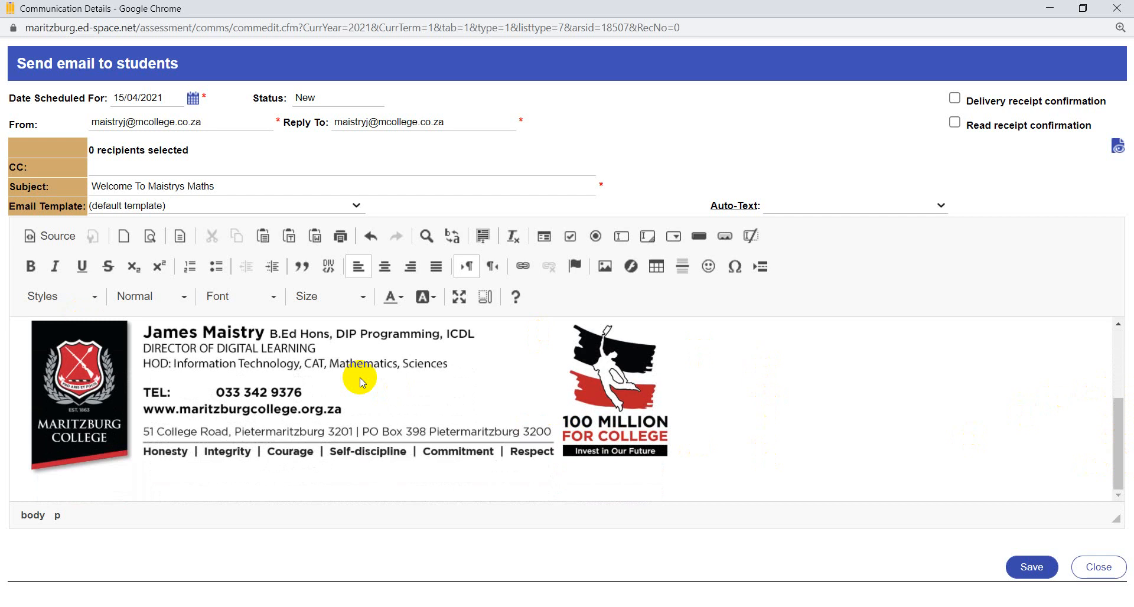
scroll(369, 378, "up", 3)
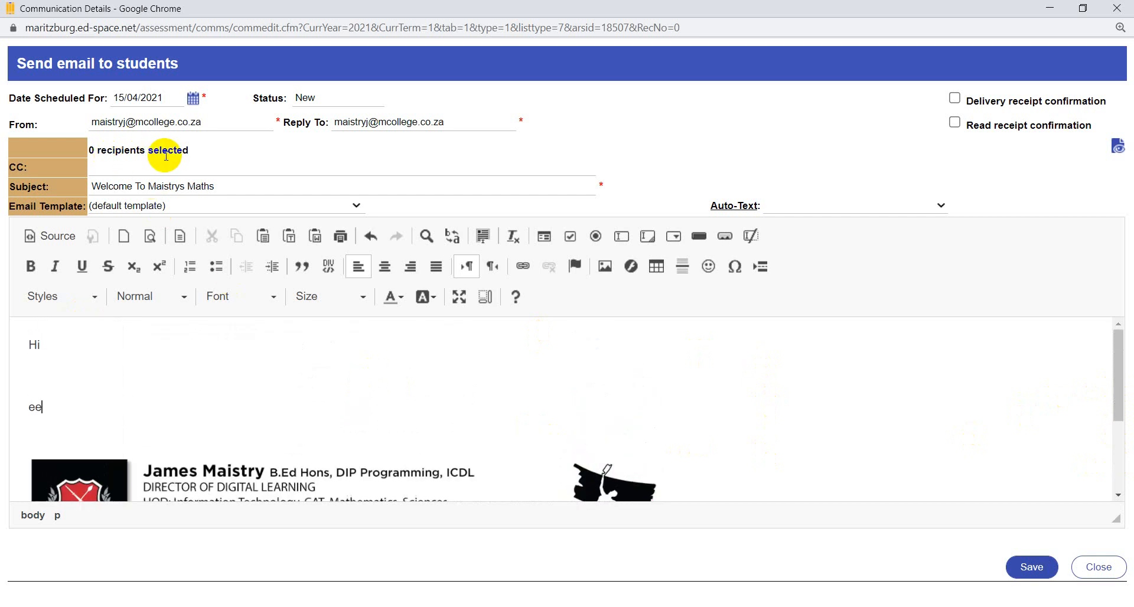
left_click(1044, 568)
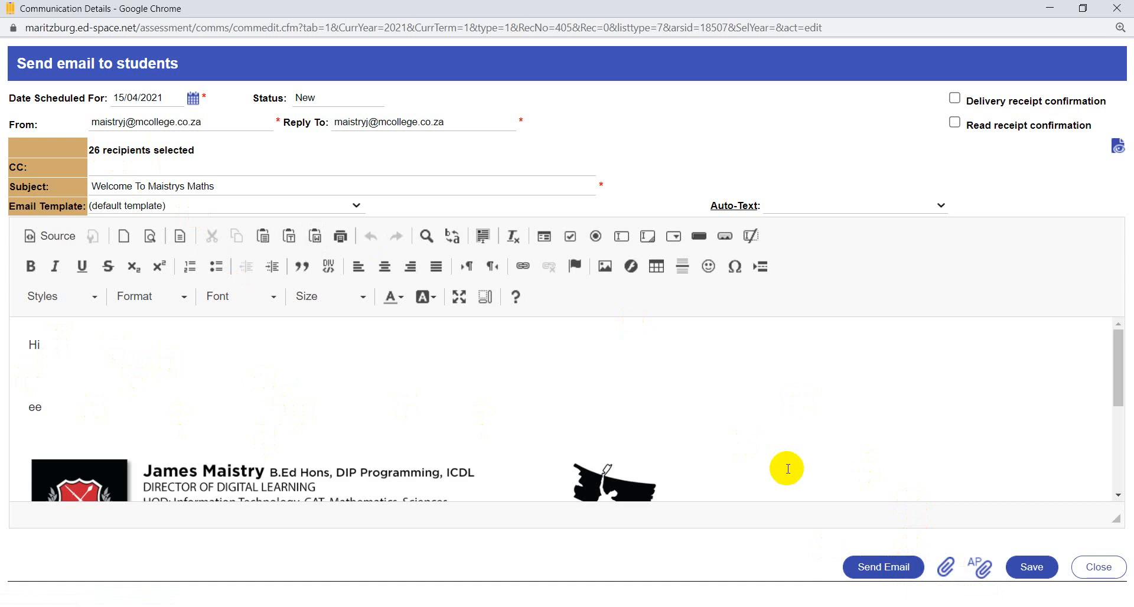
left_click(1087, 567)
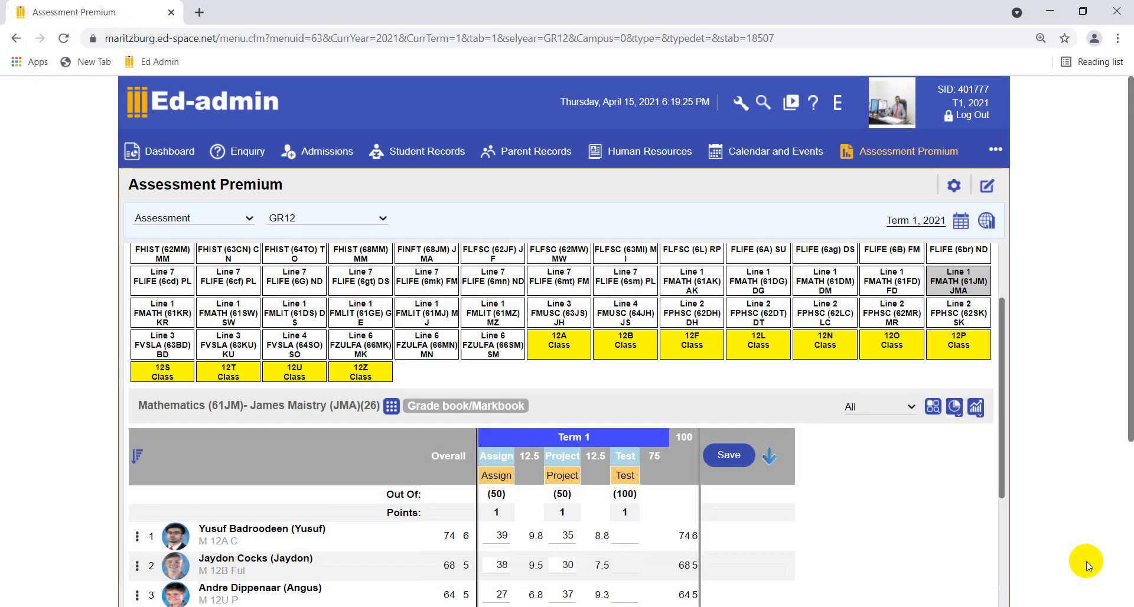
Start an email to the class's parents with the subject "Welcome Parents" and the body text "HI" above the signature.
left_click(933, 408)
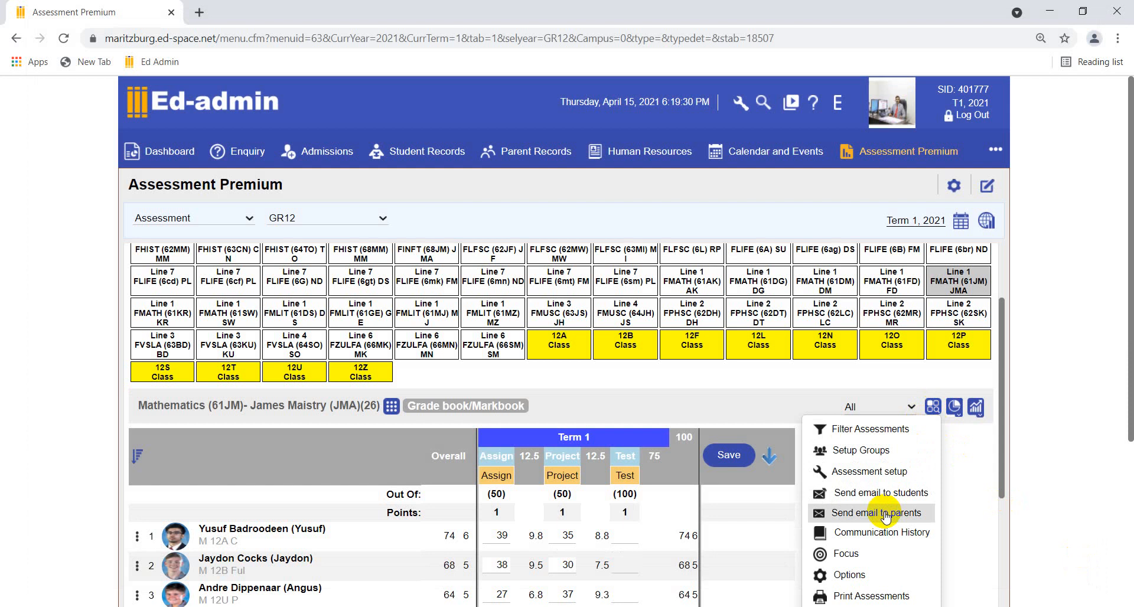
left_click(877, 512)
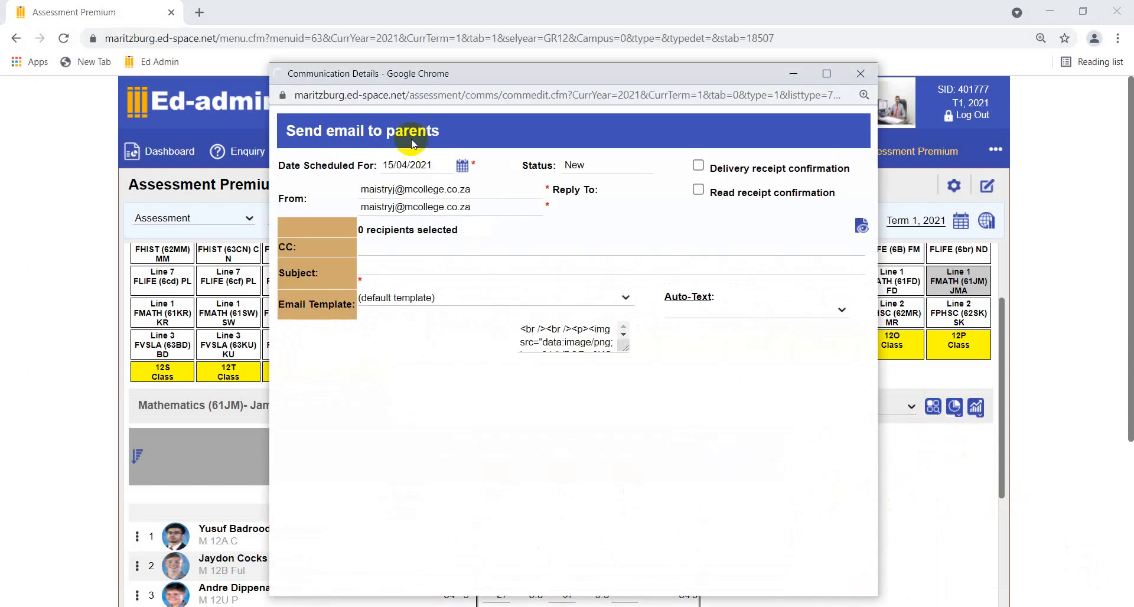
left_click(825, 75)
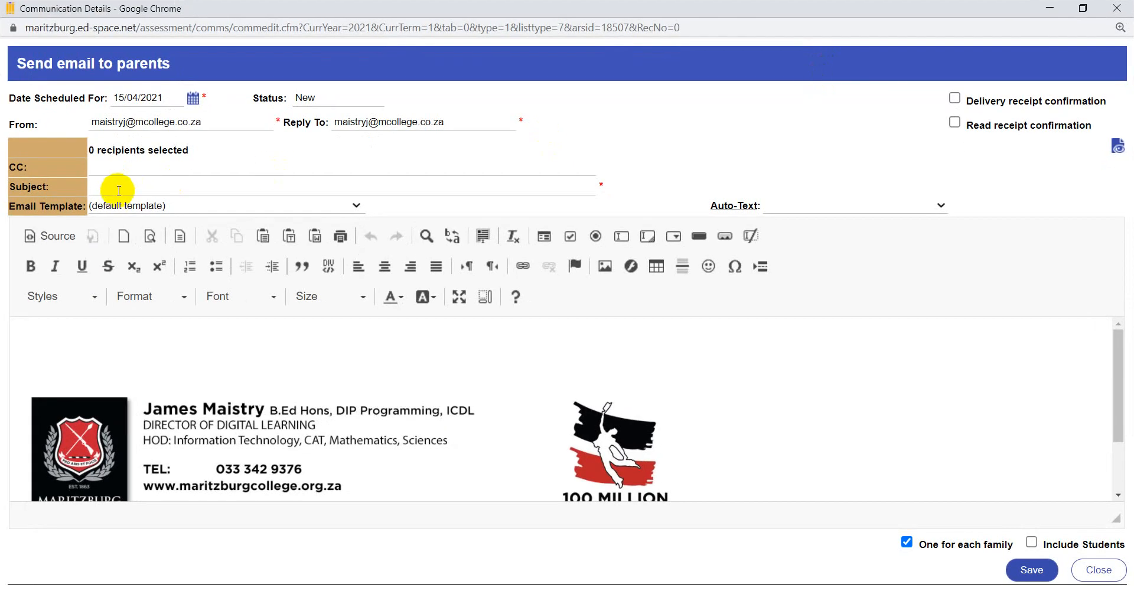
type("Welcome Parents")
left_click(61, 329)
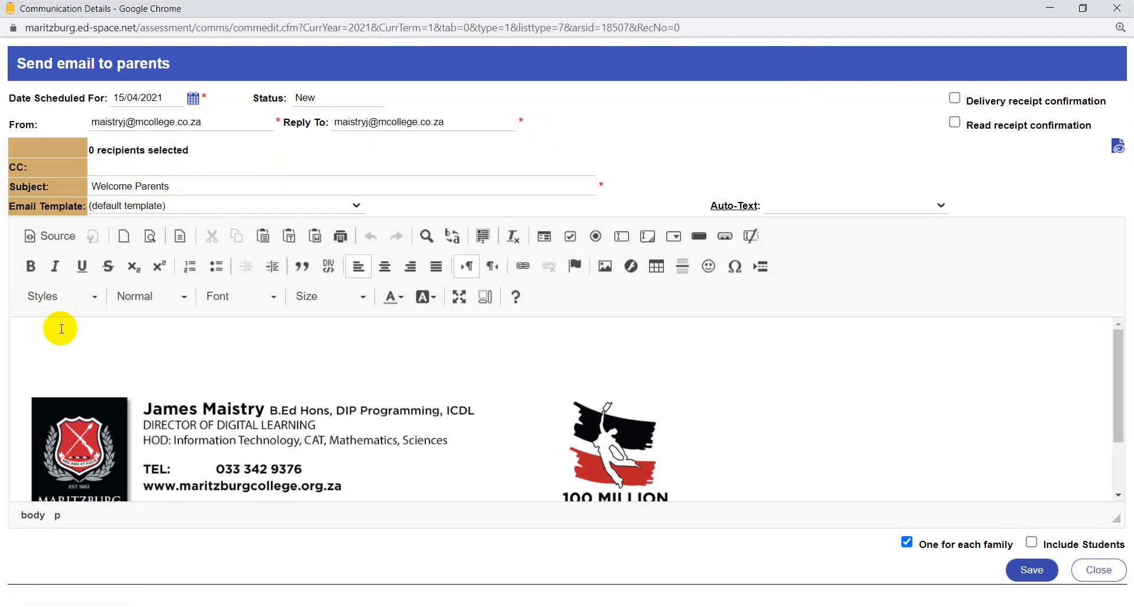
type("HI")
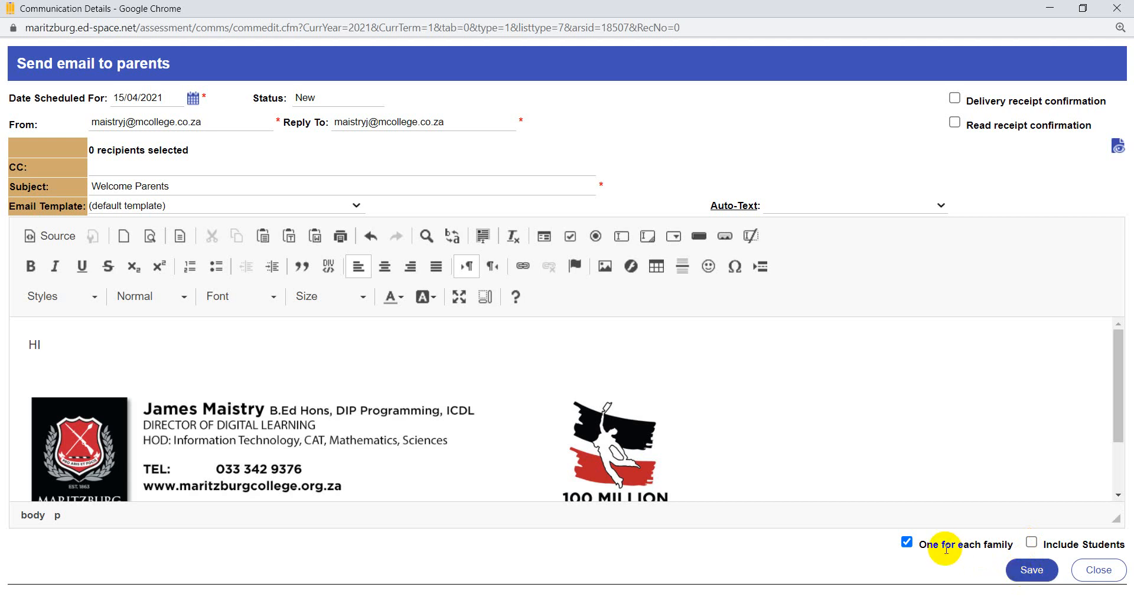
Save the parents' email with students included, save it again with students excluded, and close it without sending.
left_click(1031, 543)
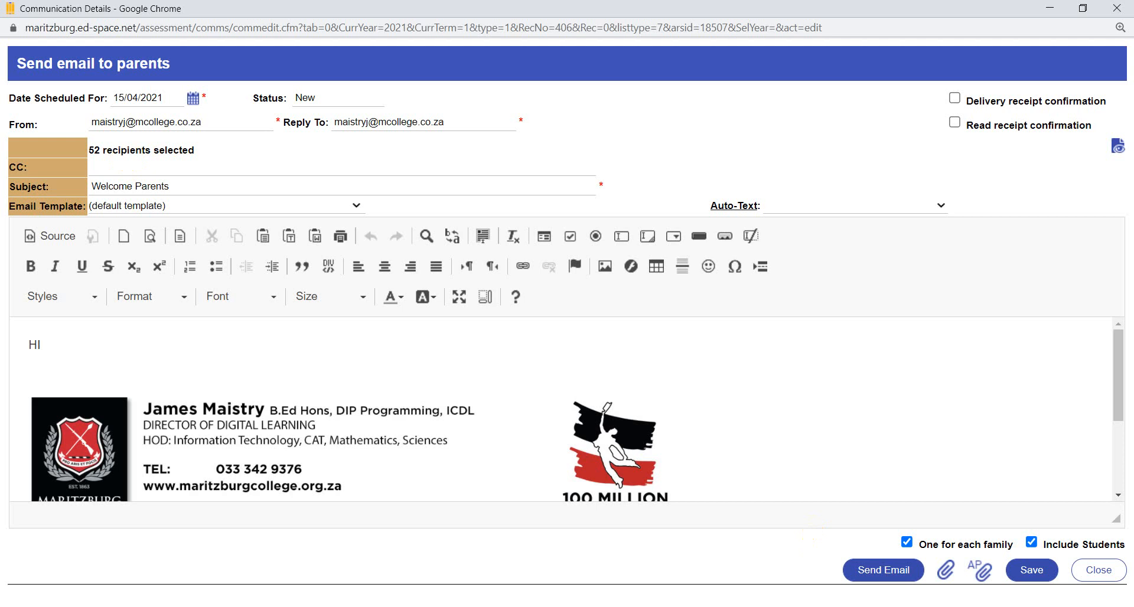
left_click(1031, 548)
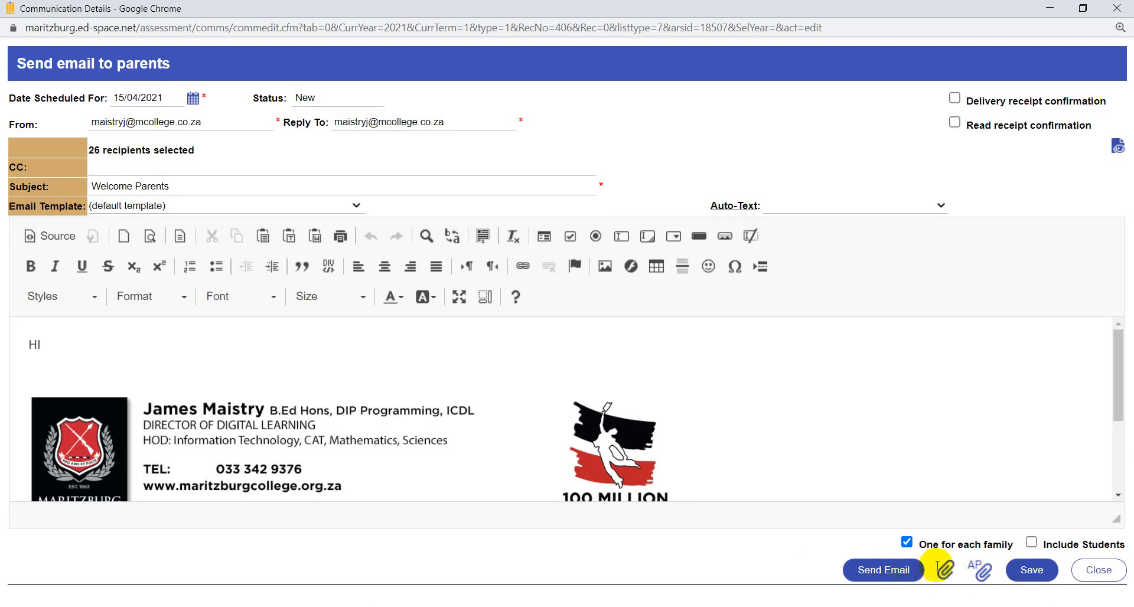
left_click(1090, 578)
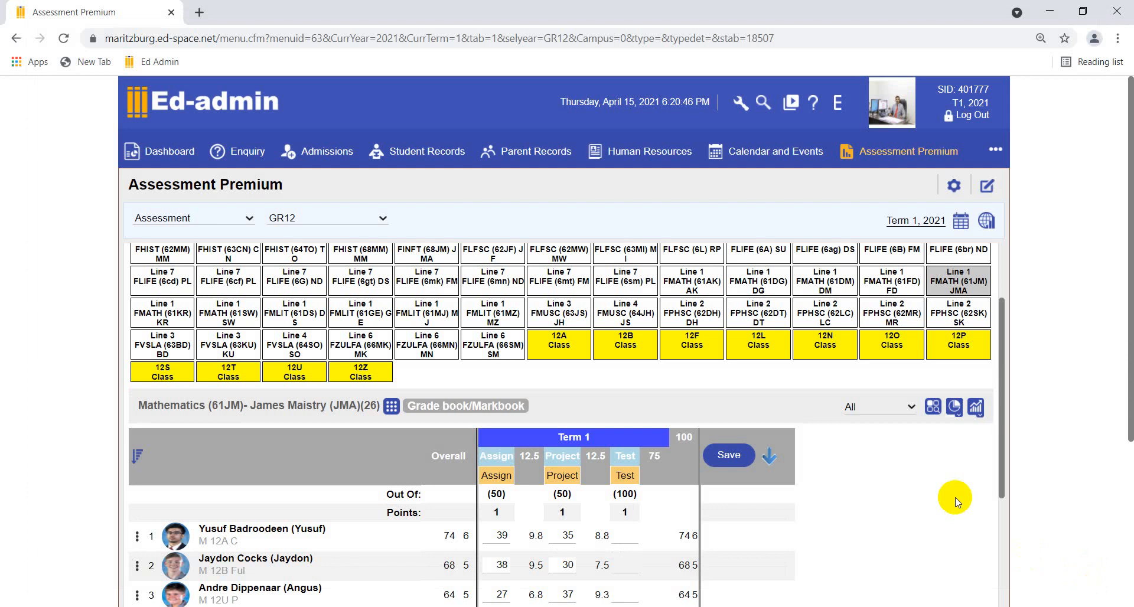
Check the class's communication history for the saved emails and their sent status, and close it.
left_click(933, 408)
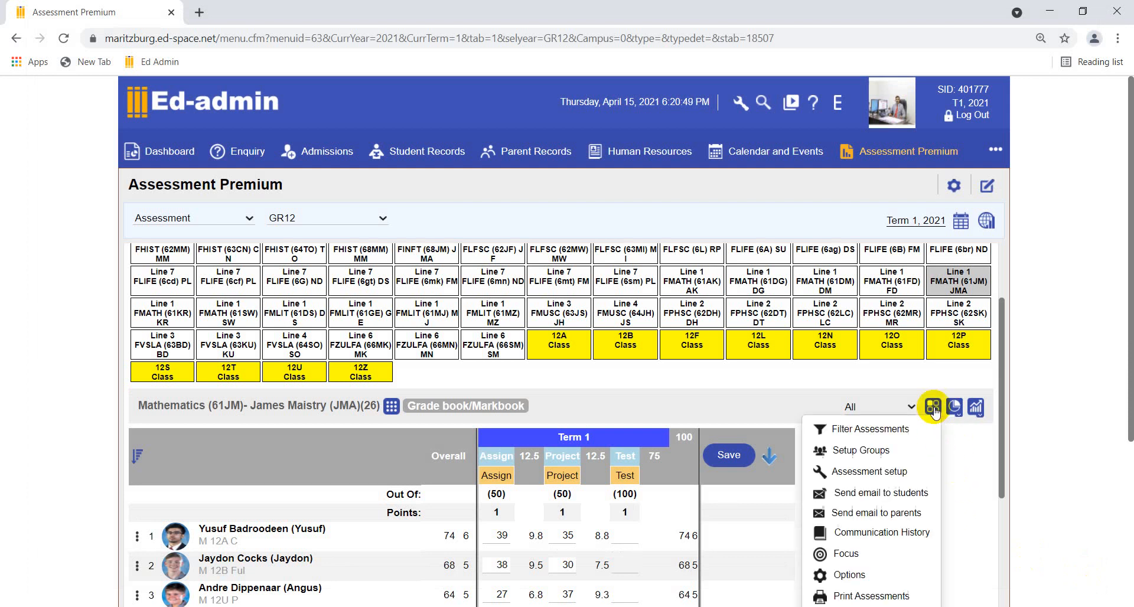
left_click(895, 535)
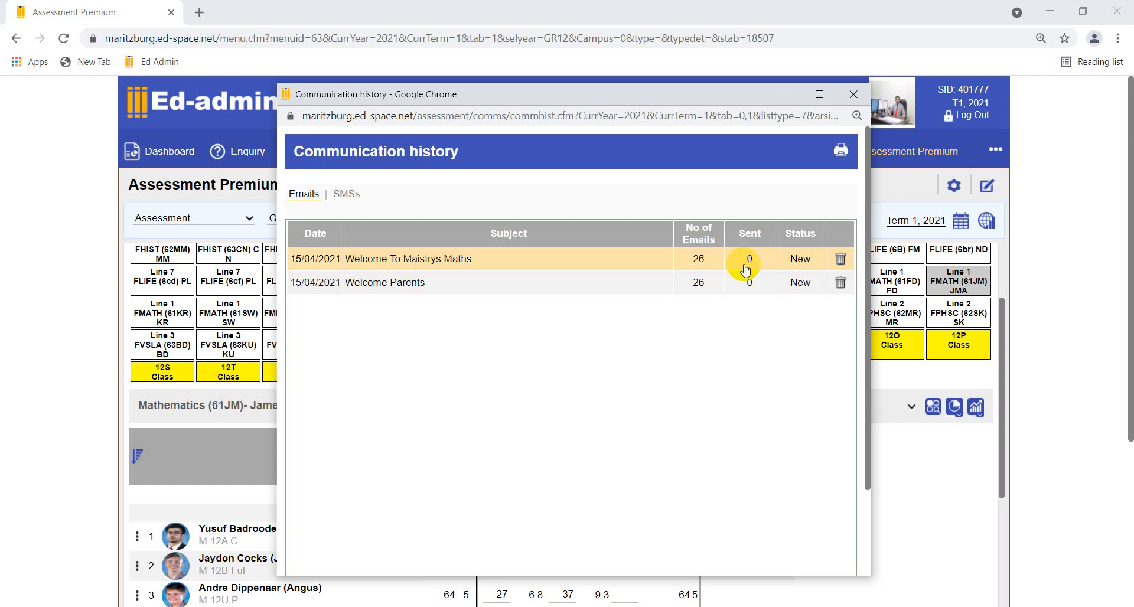
left_click(854, 95)
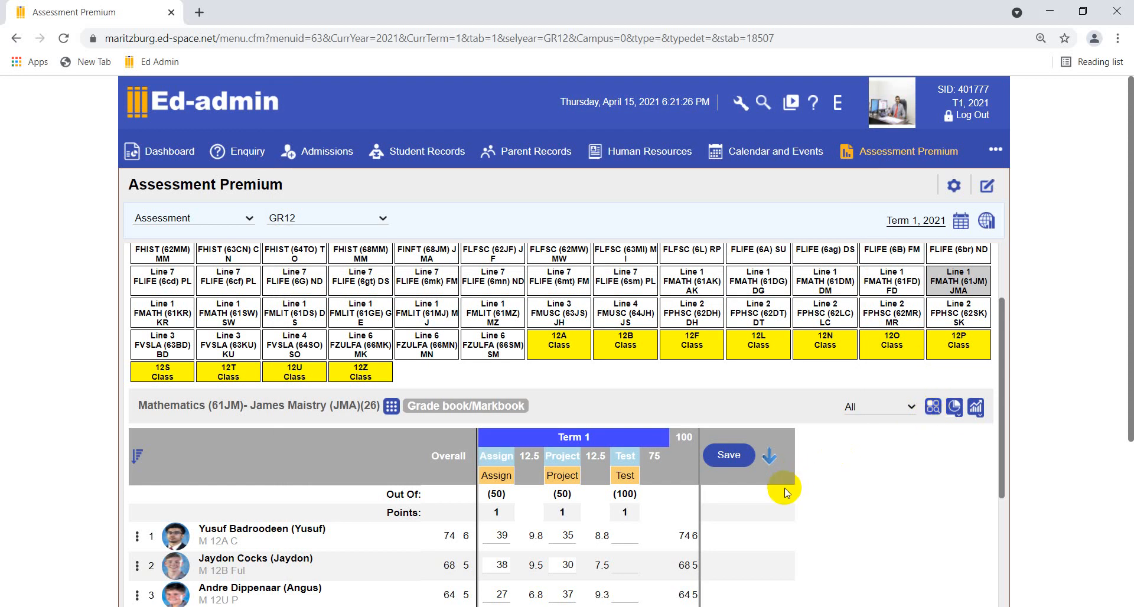
left_click(932, 407)
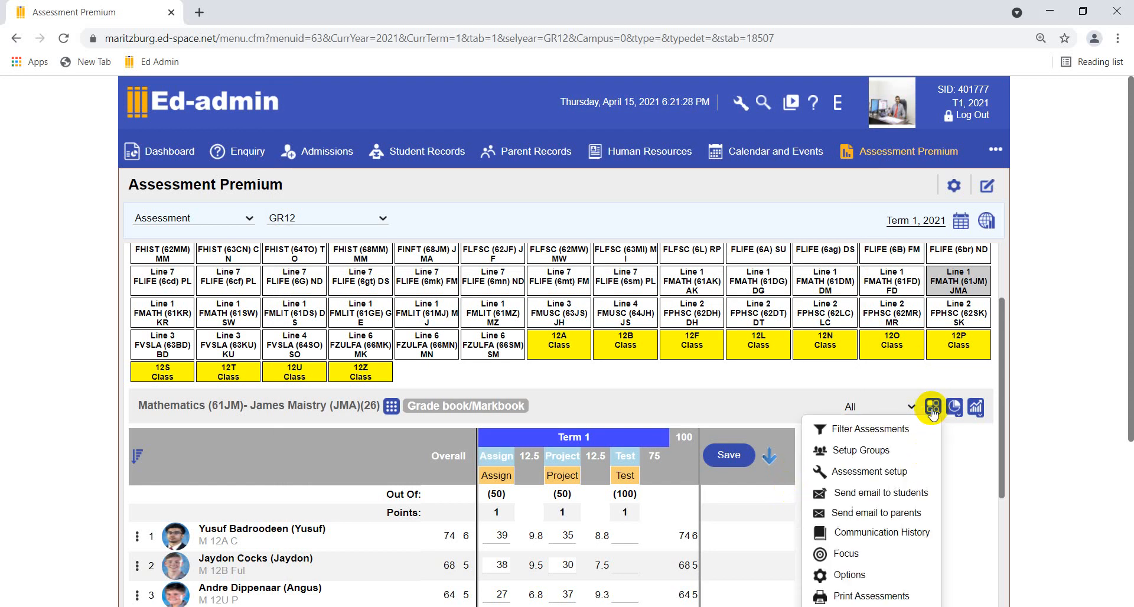
left_click(871, 596)
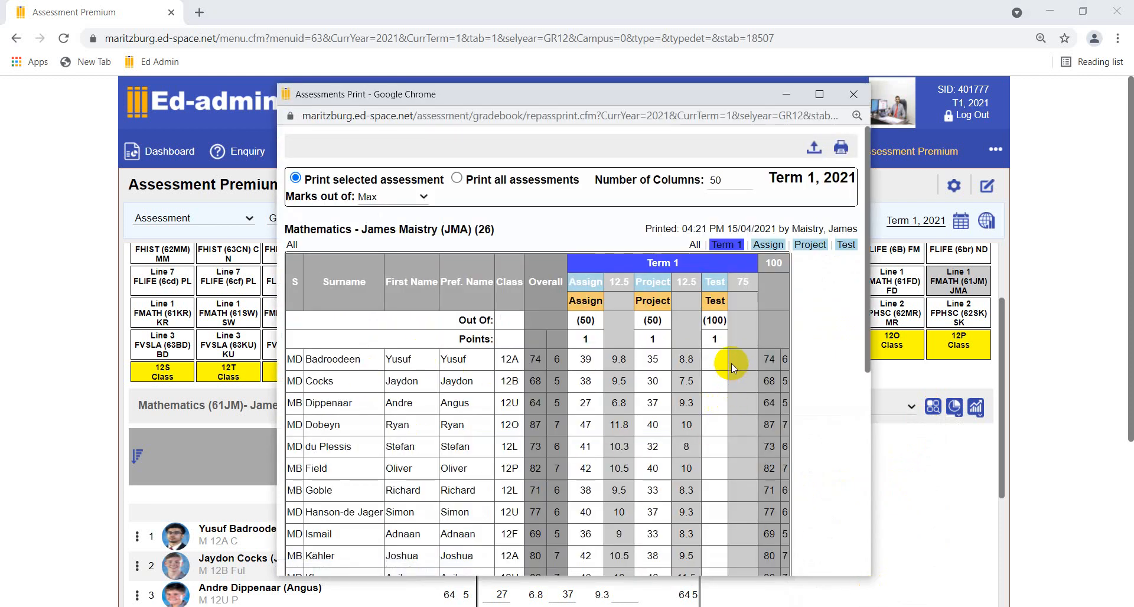
left_click(841, 150)
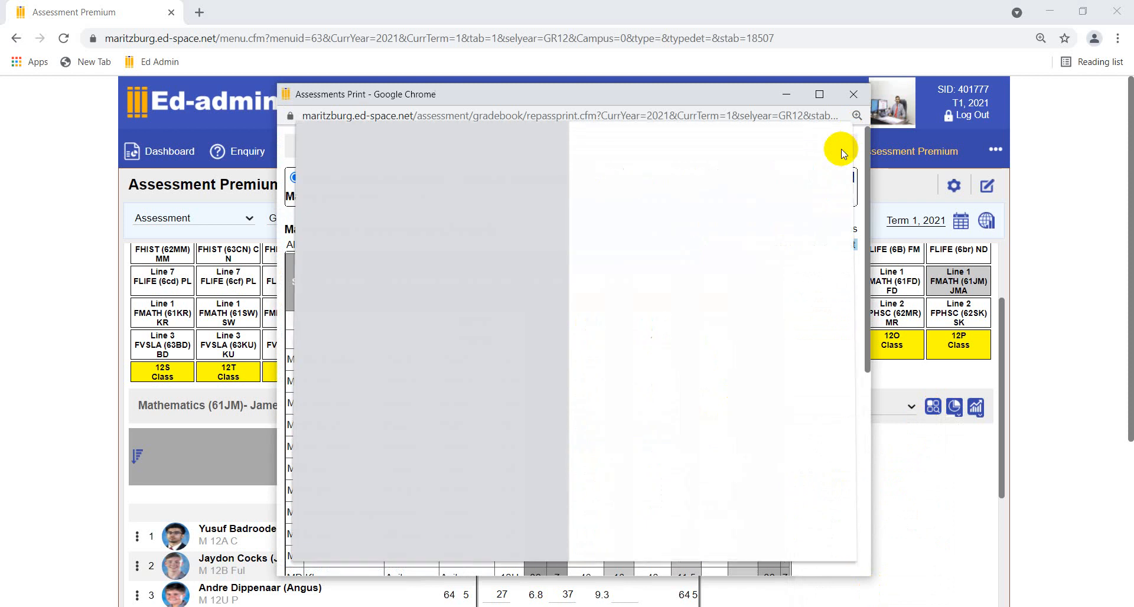
left_click(825, 194)
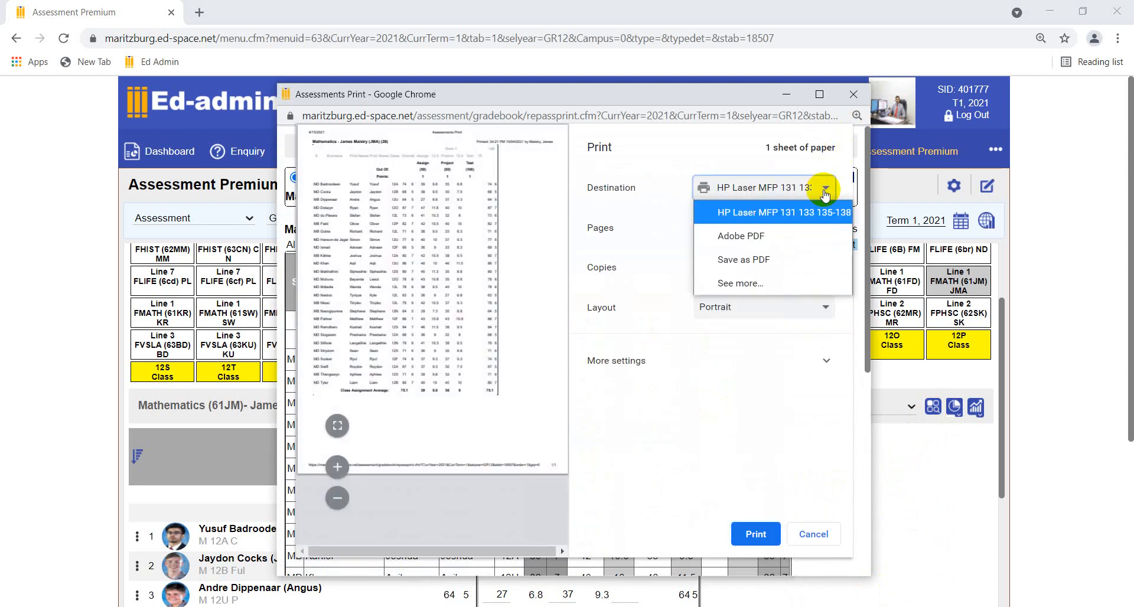
left_click(805, 213)
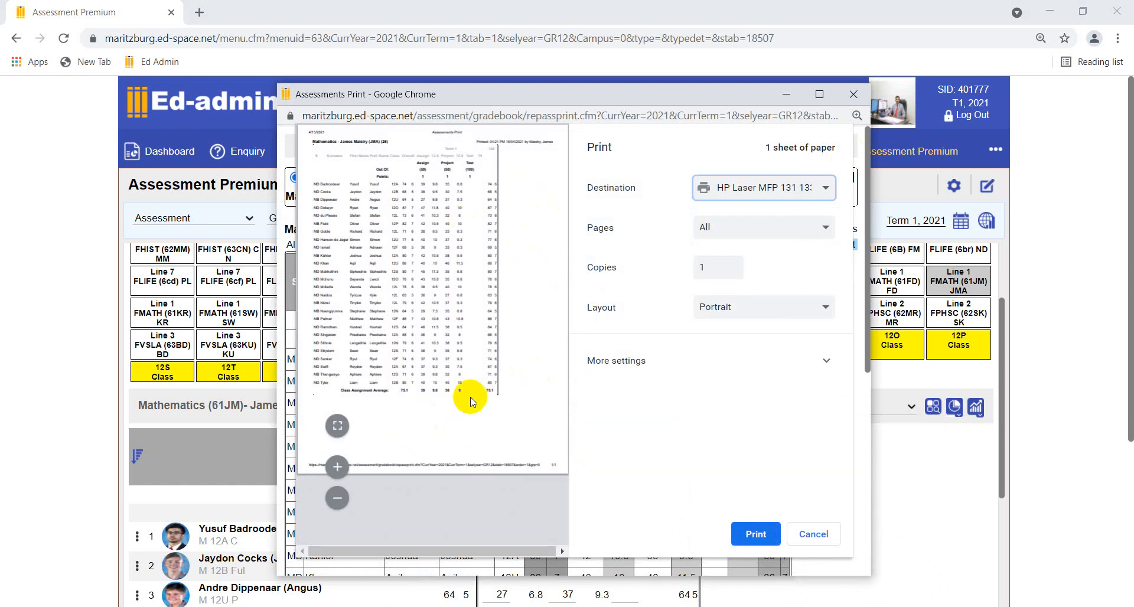
left_click(767, 539)
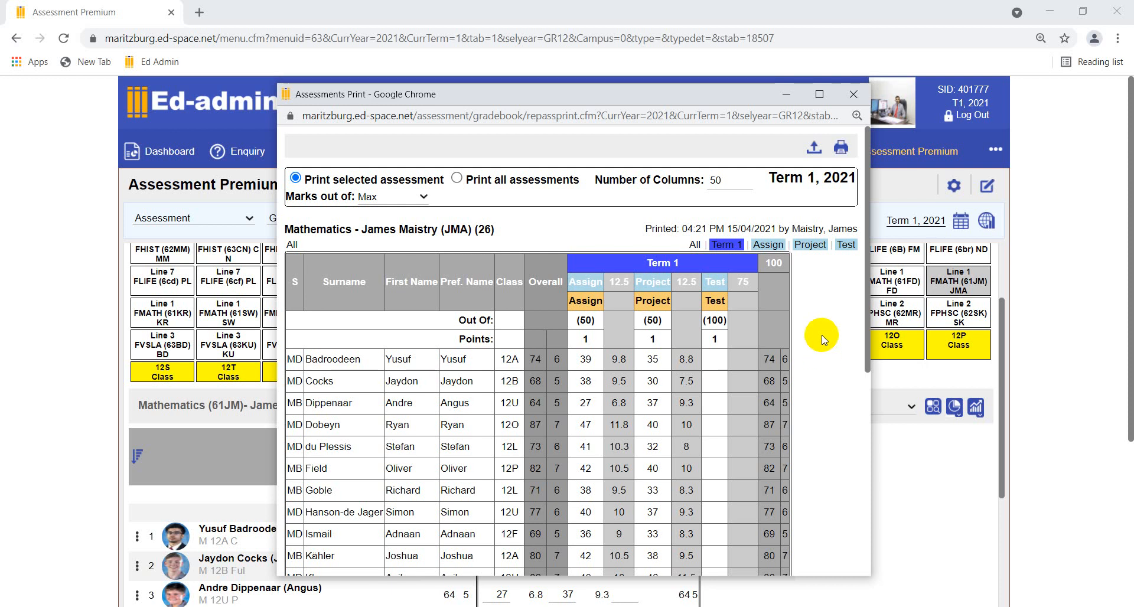
left_click(852, 100)
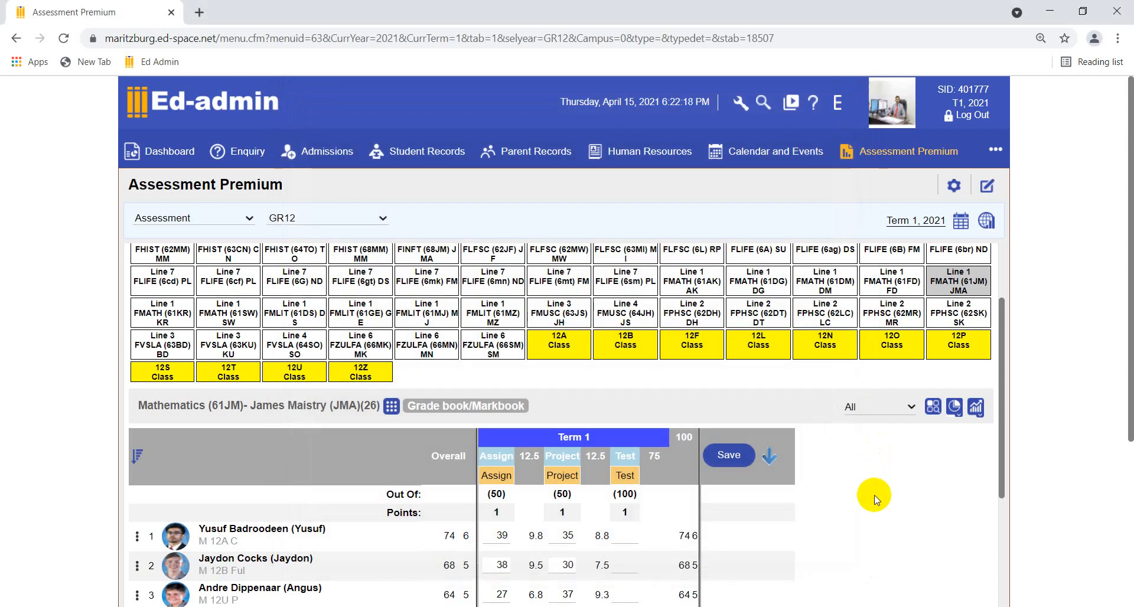